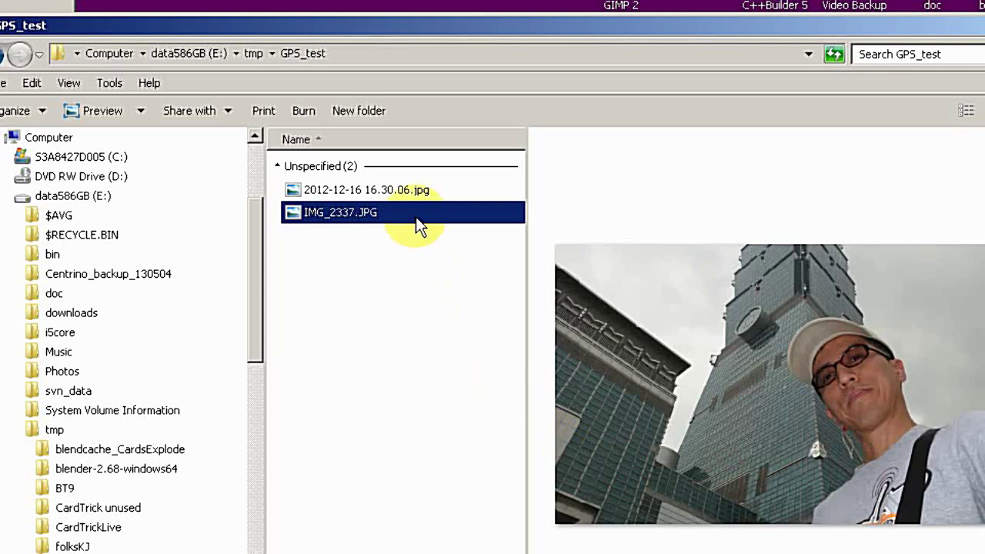
Inspect IMG_2337.JPG's detailed metadata in its Properties dialog, then close it unchanged
mouse_move(416, 219)
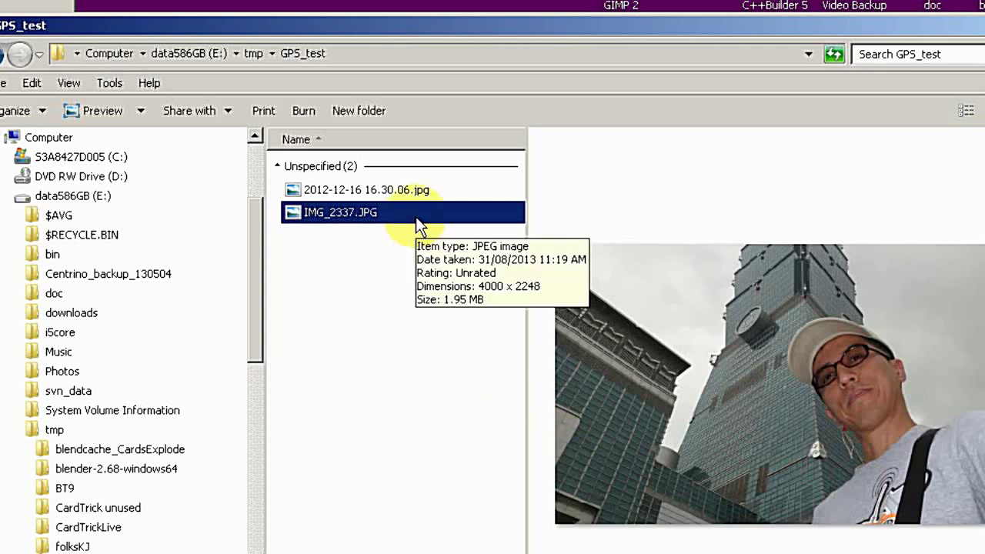
right_click(417, 219)
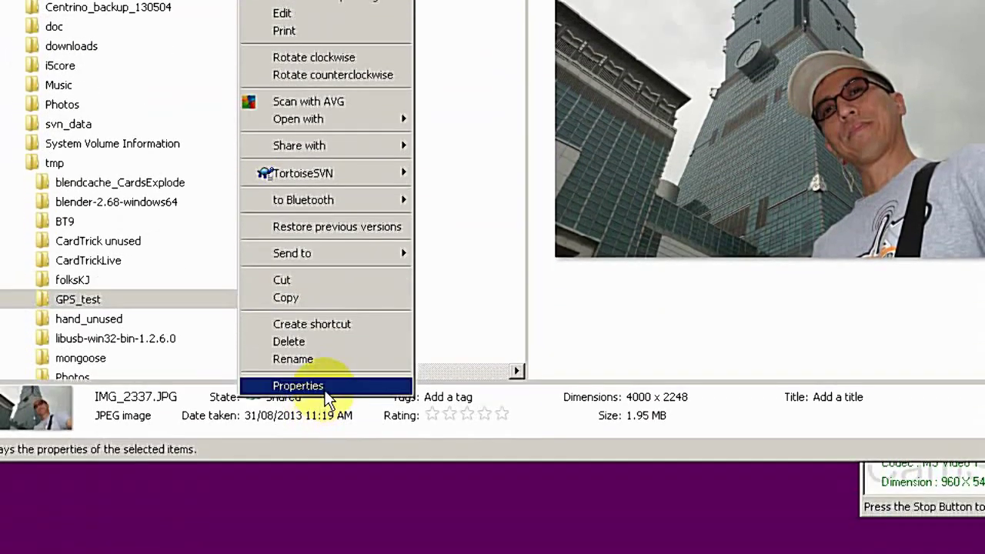
click(325, 394)
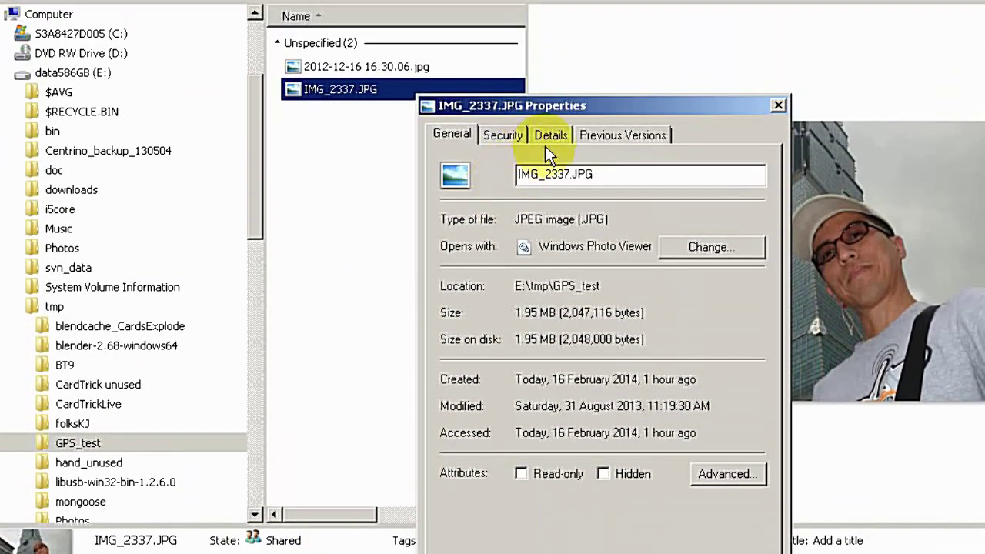
click(549, 139)
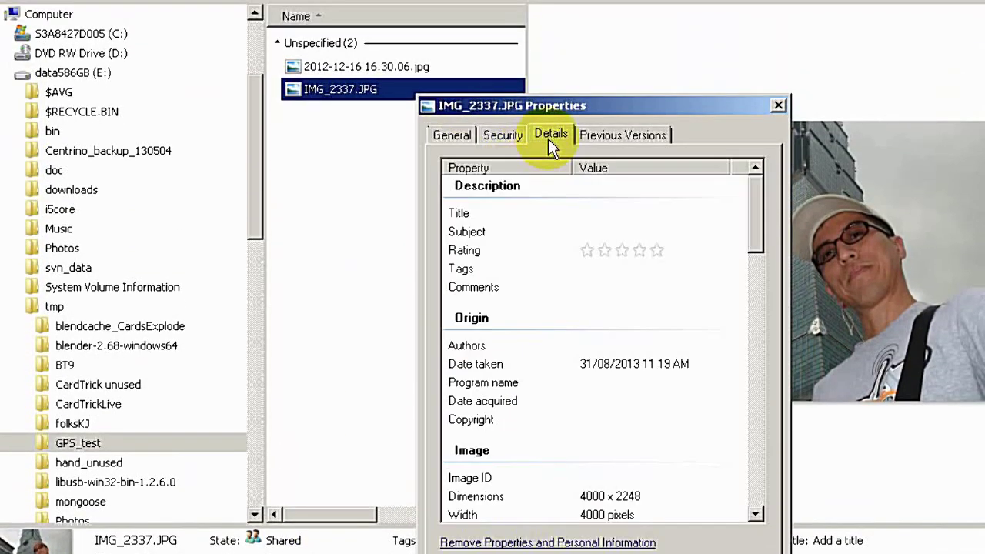
drag(757, 213, 695, 306)
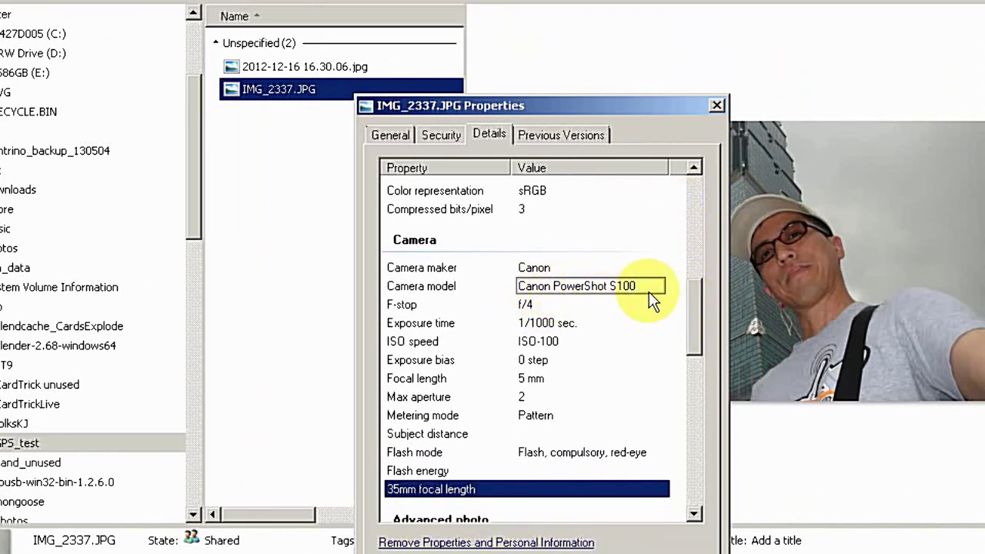
drag(696, 297, 666, 423)
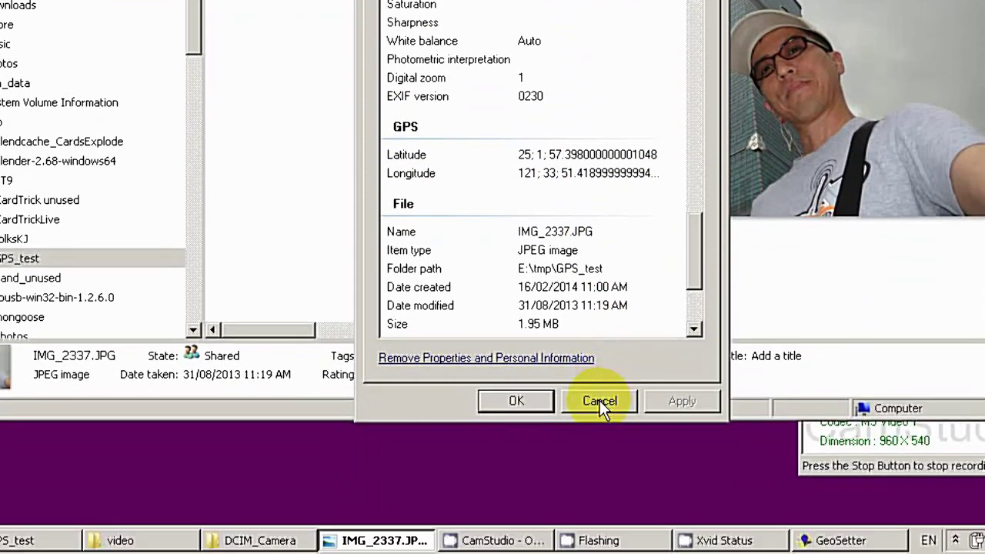
click(594, 394)
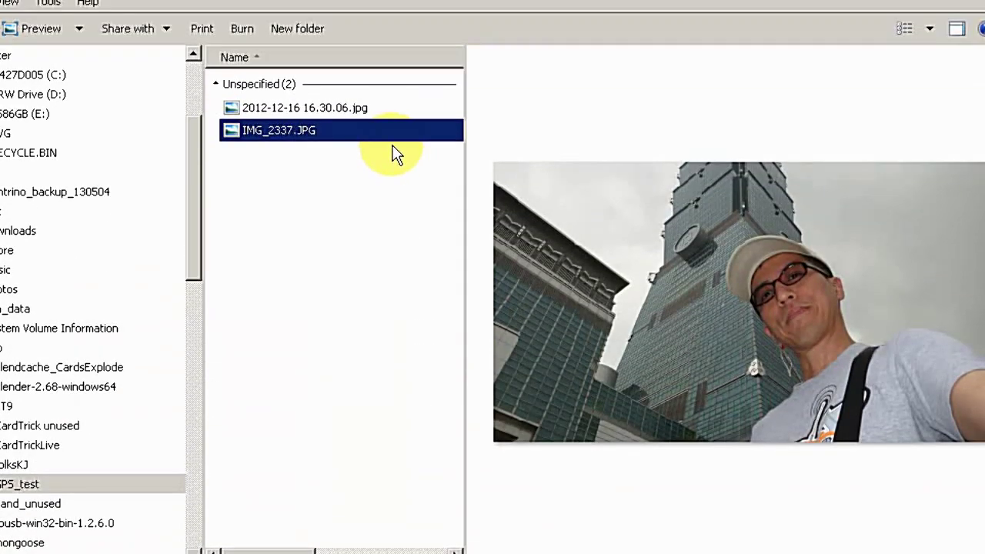
Bring Firefox with the GeoSetter site forward, then switch to the GeoSetter program
mouse_move(392, 149)
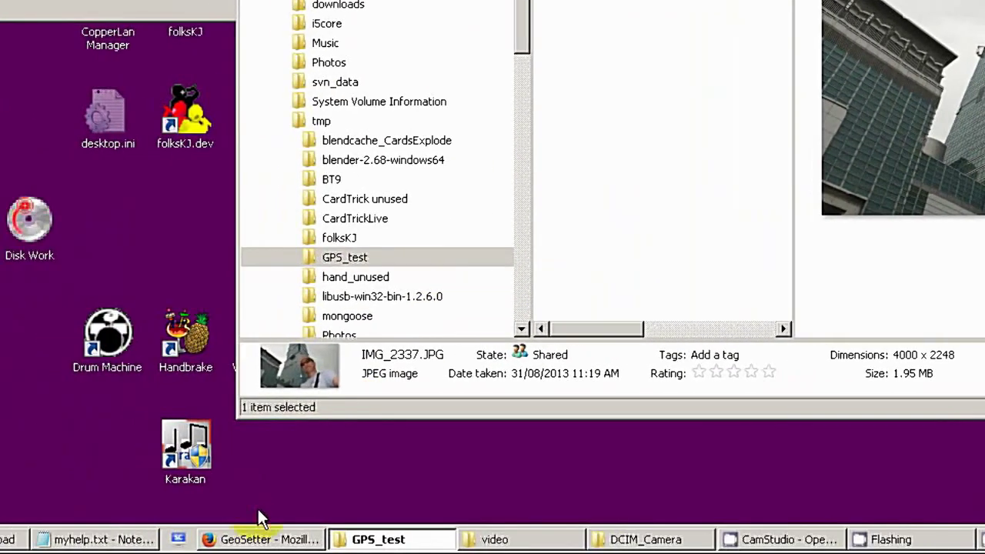
mouse_move(248, 541)
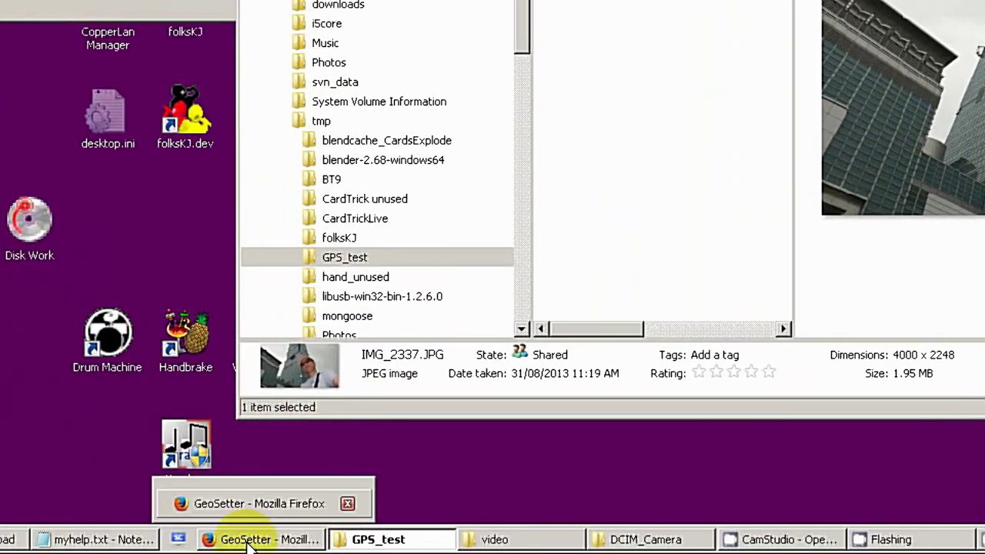
click(248, 542)
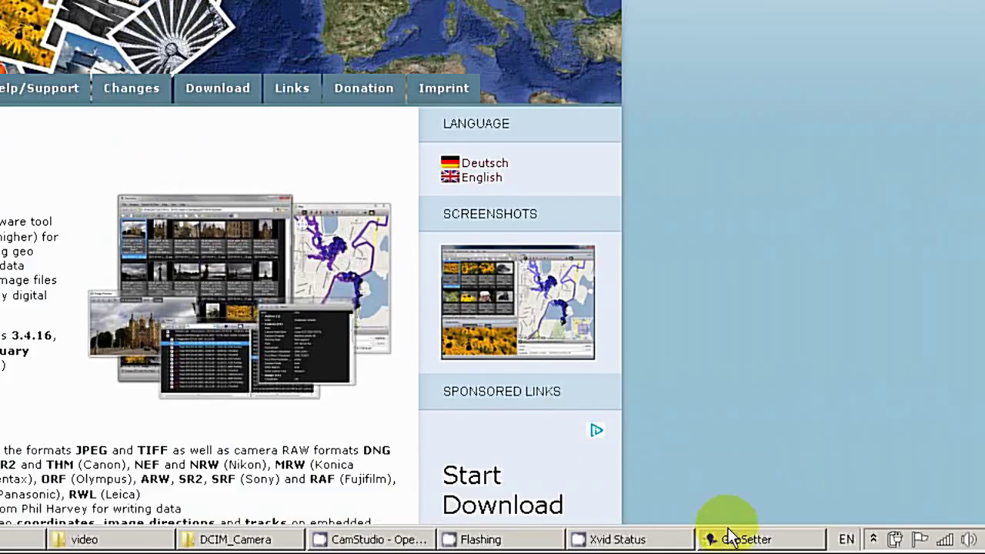
click(730, 537)
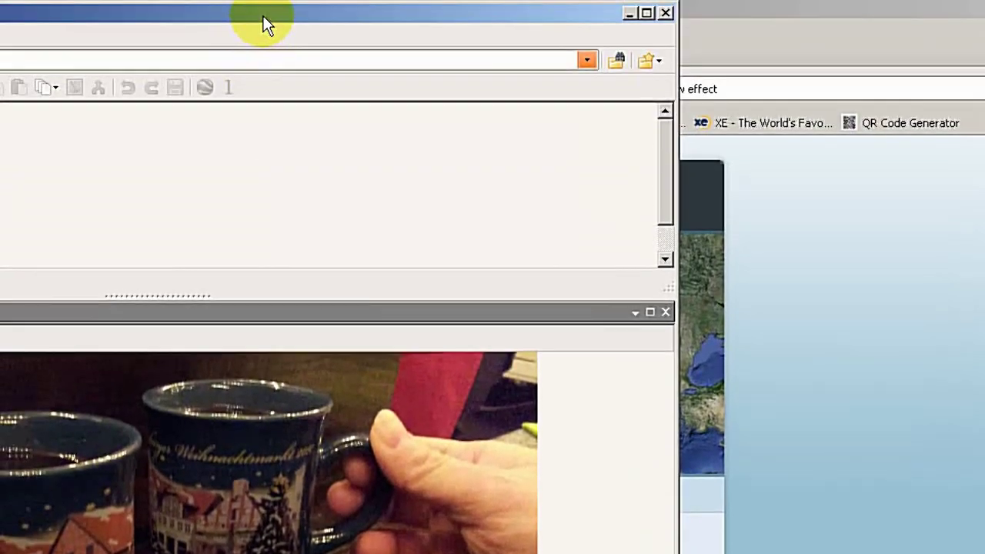
Maximise, then restore GeoSetter and drag its window into place over the browser
double_click(266, 23)
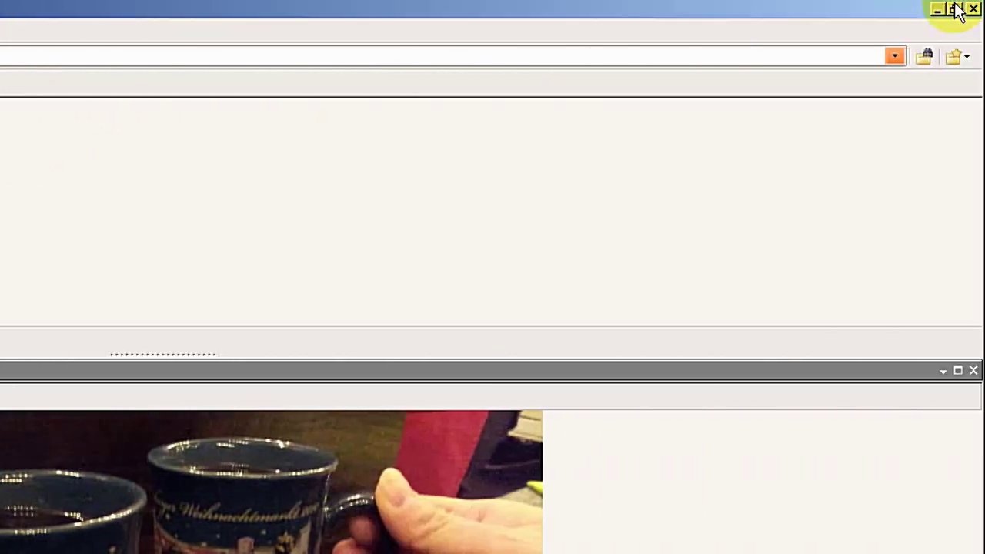
click(957, 10)
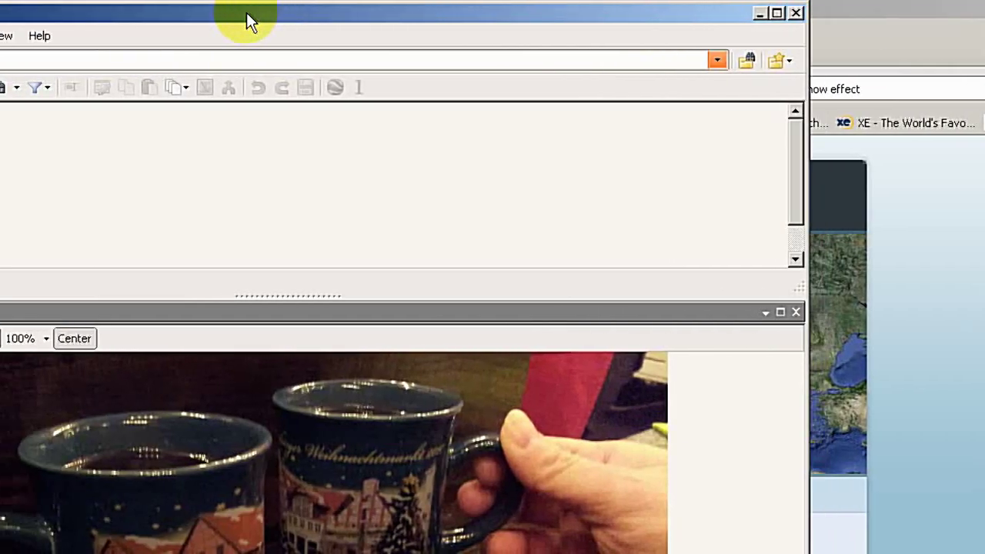
drag(246, 12, 522, 37)
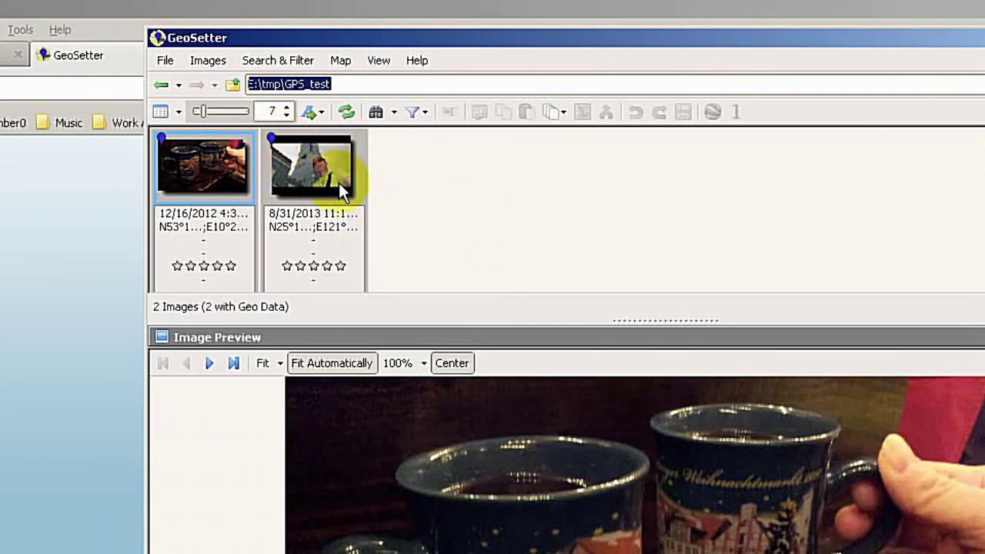
click(374, 63)
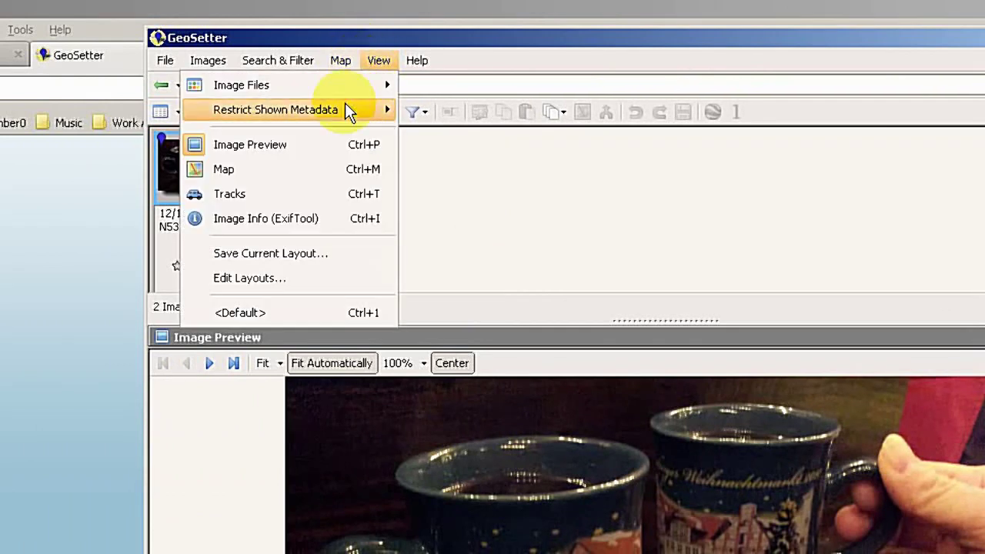
Show the Map panel, select IMG_2337.JPG, zoom out twice to Taiwan, then minimise GeoSetter
click(320, 170)
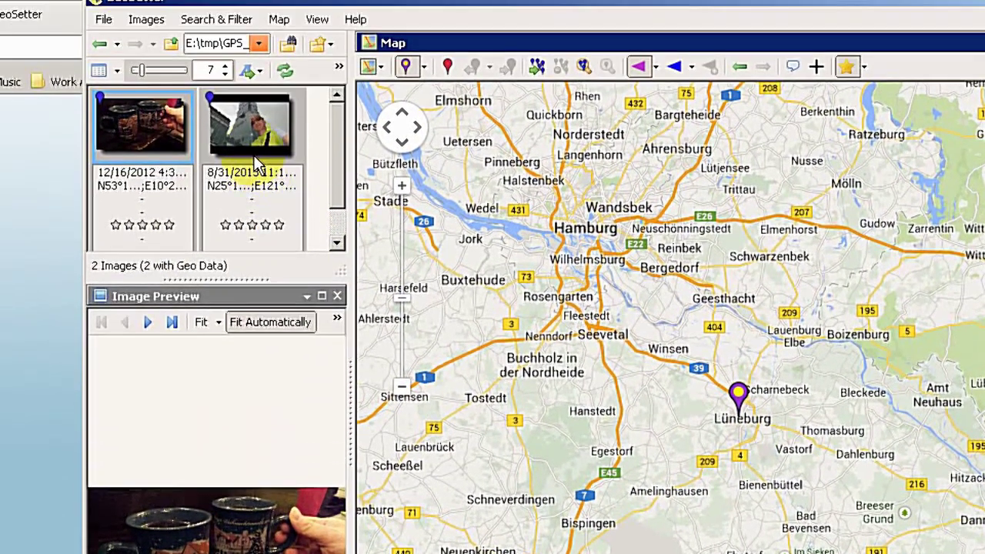
click(254, 151)
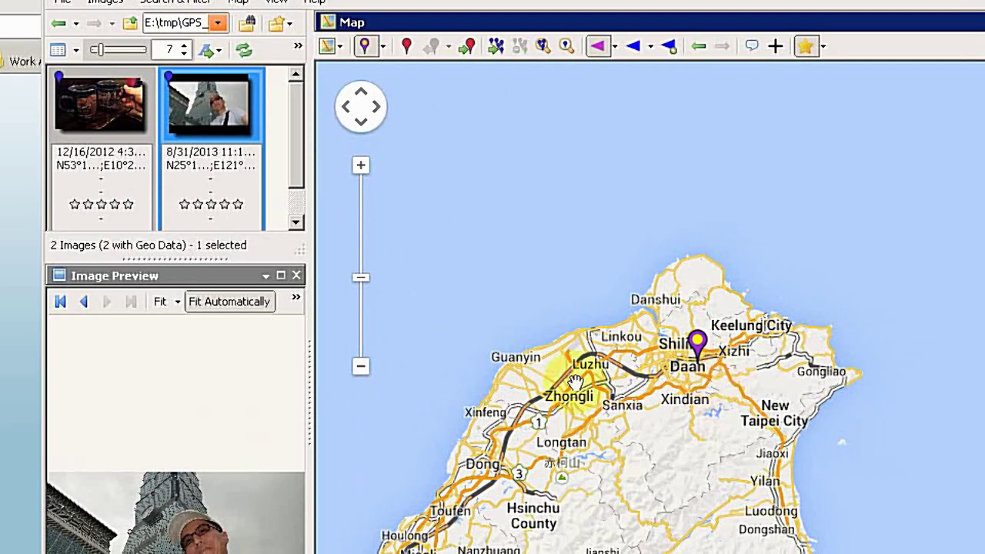
click(361, 367)
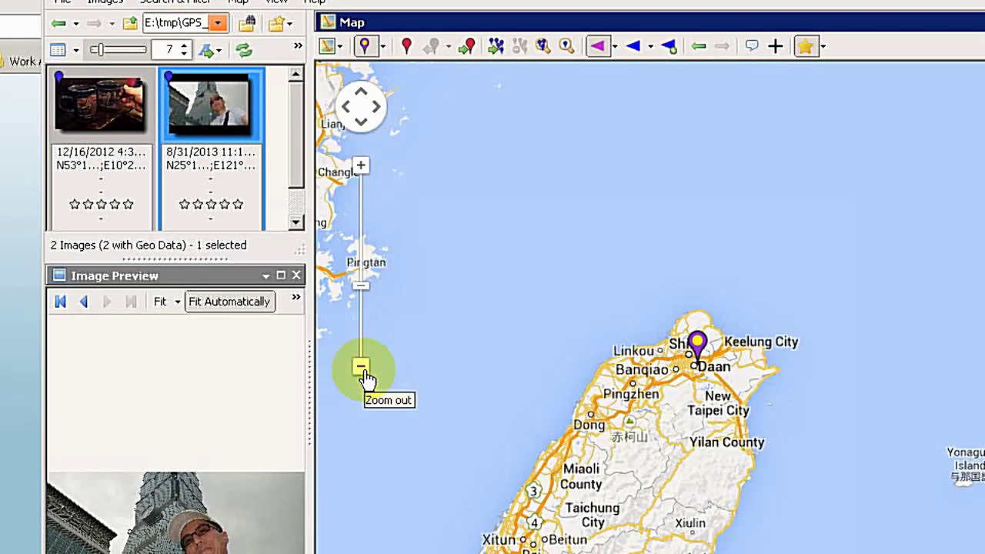
click(361, 367)
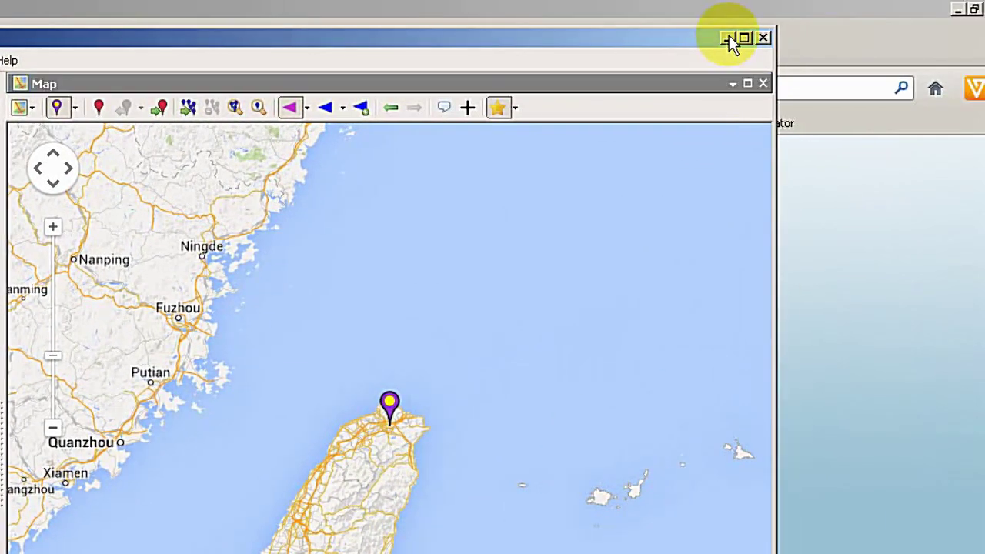
click(728, 37)
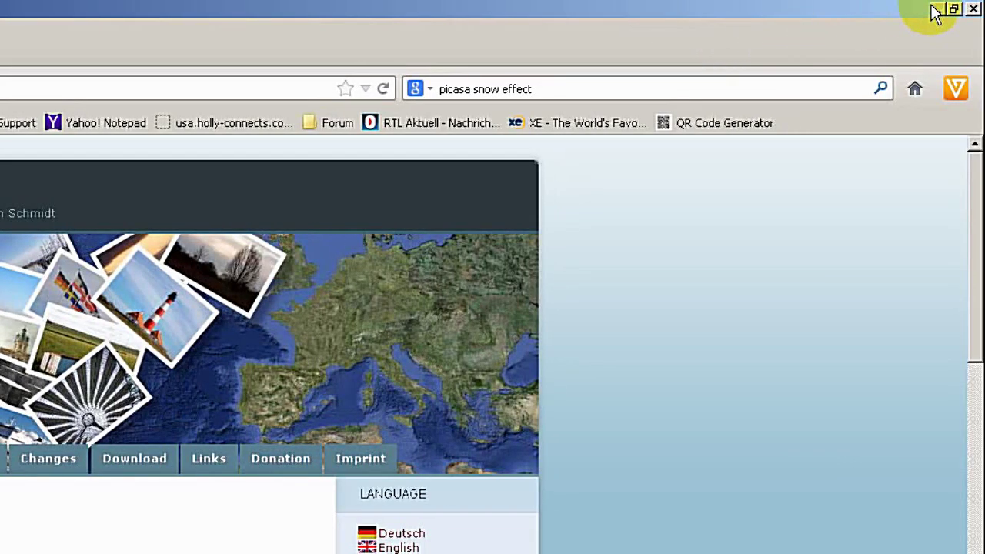
Minimise Firefox and the Explorer window, then bring Firefox back to the front
click(933, 10)
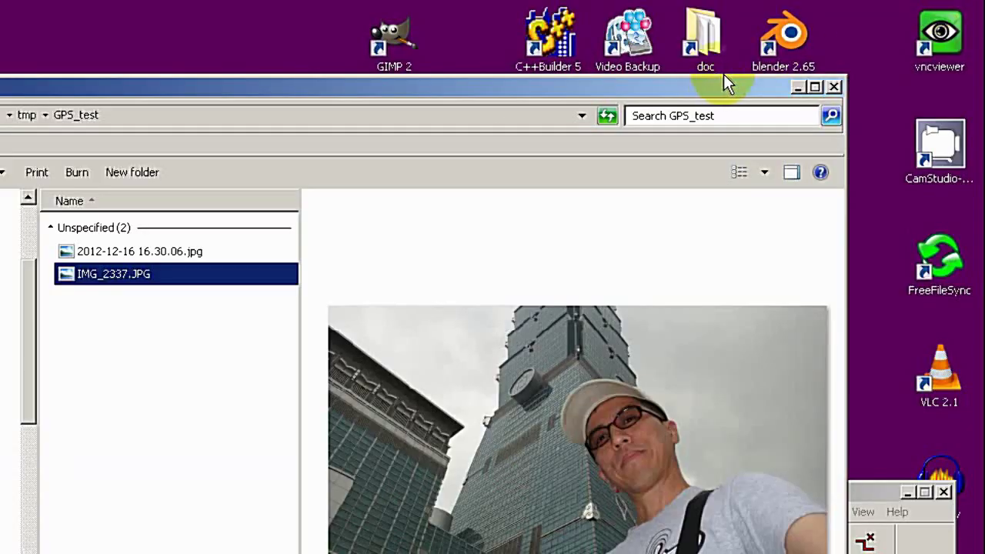
click(797, 87)
click(246, 536)
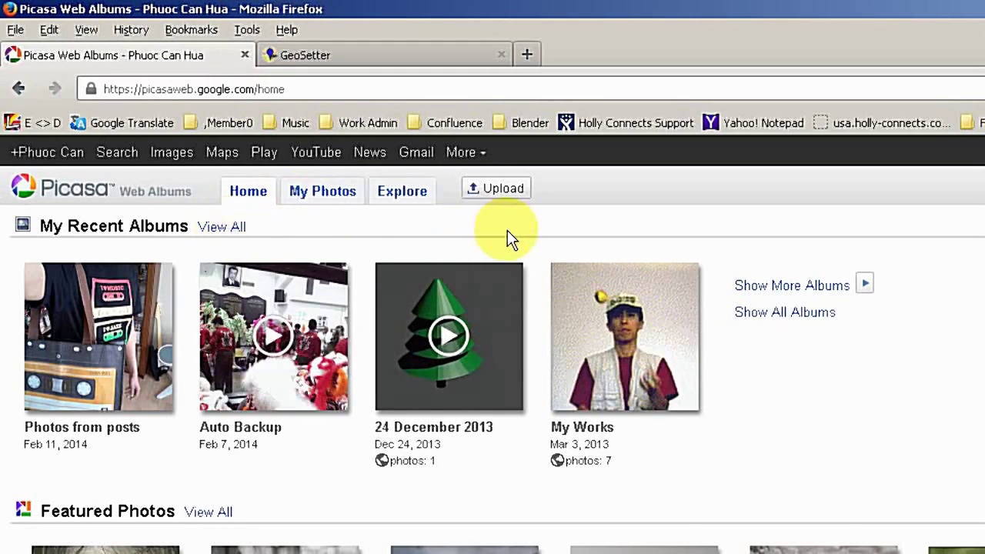
Start a new album upload and name the album 'GPS Test'
click(502, 189)
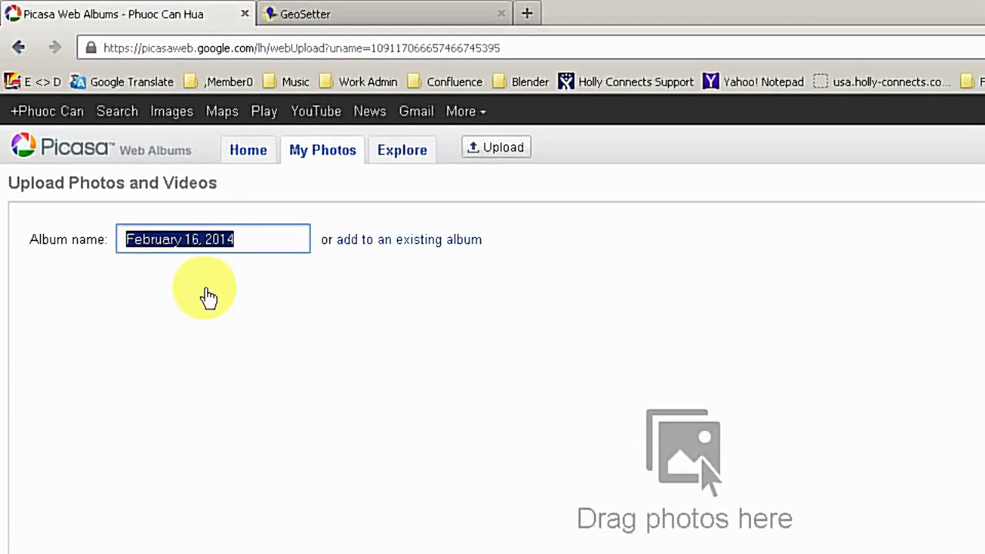
text(GPS)
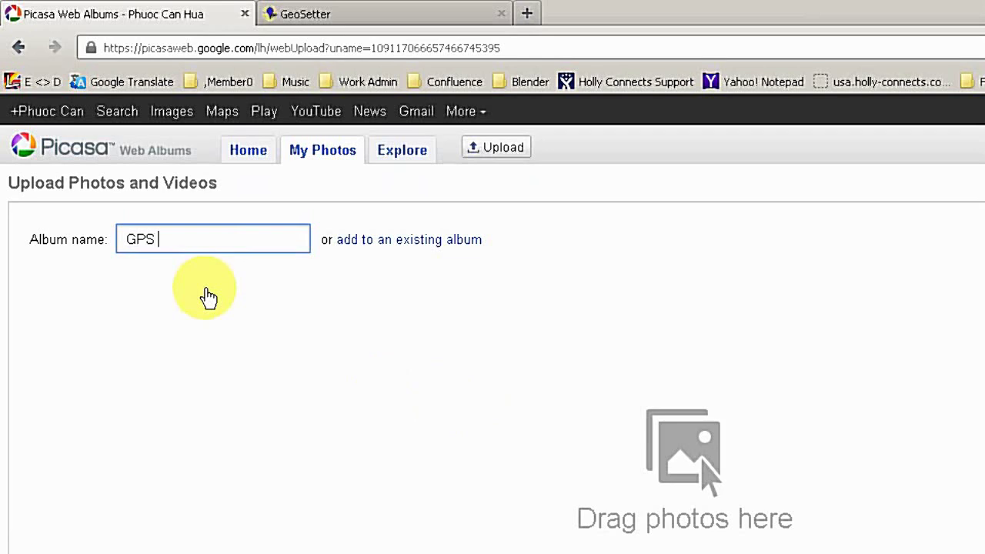
text( teas)
key(BackSpace)
key(BackSpace)
key(BackSpace)
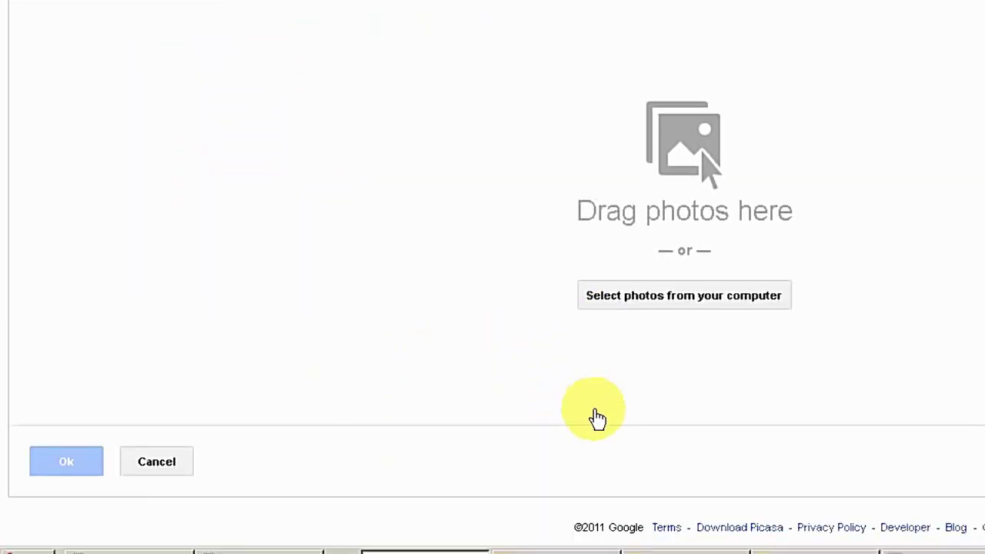
Drag both photos from the GPS_test folder into the upload area and upload them
click(599, 543)
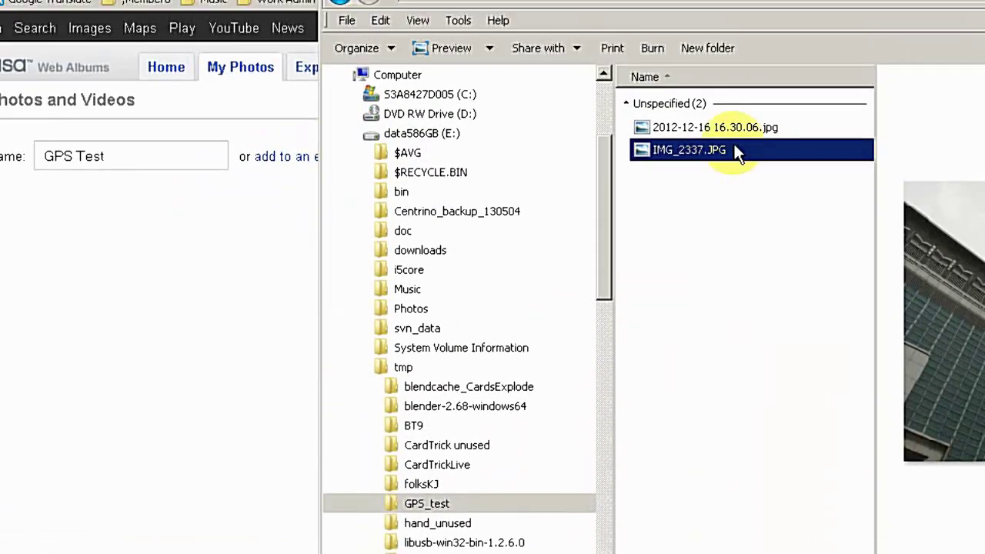
click(746, 127)
shift+click(724, 149)
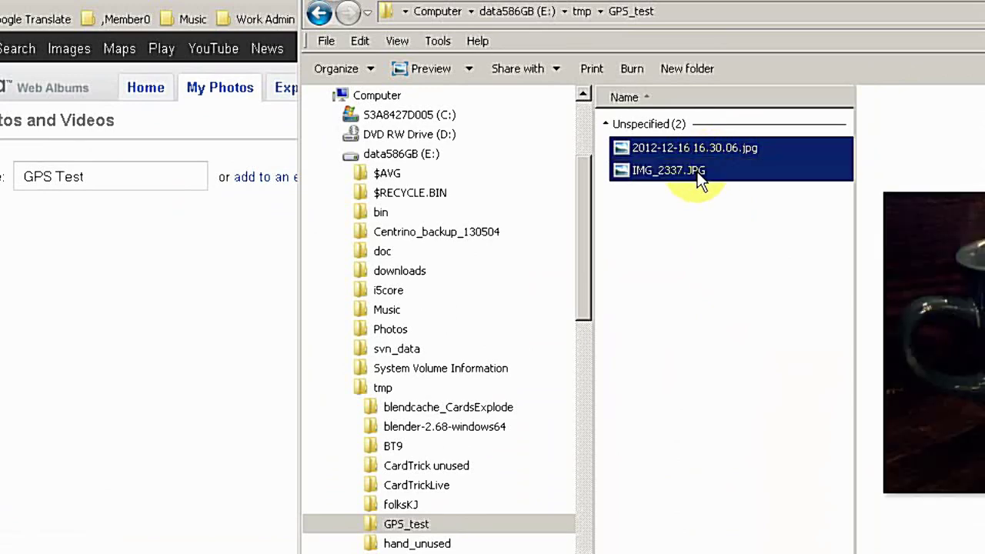
drag(714, 146, 118, 357)
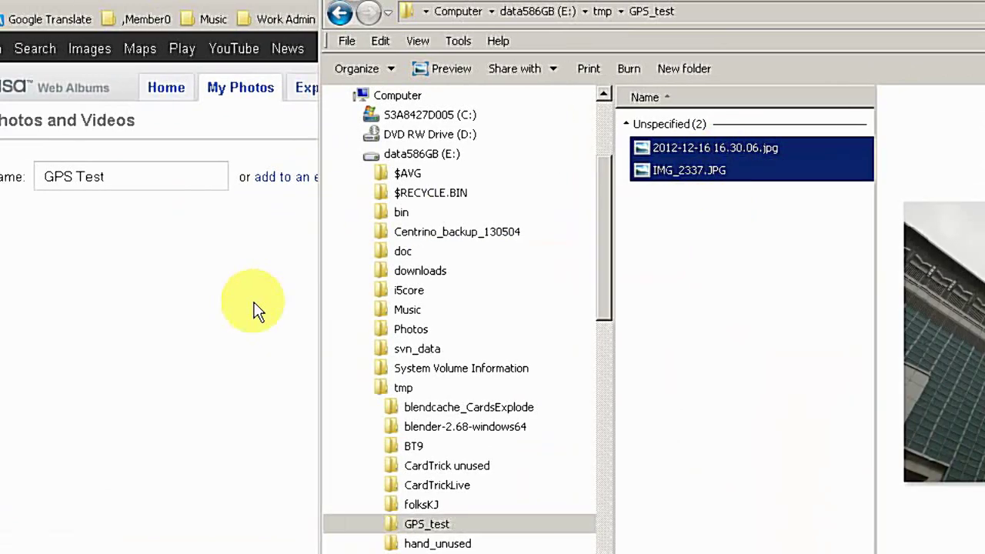
drag(221, 358, 221, 358)
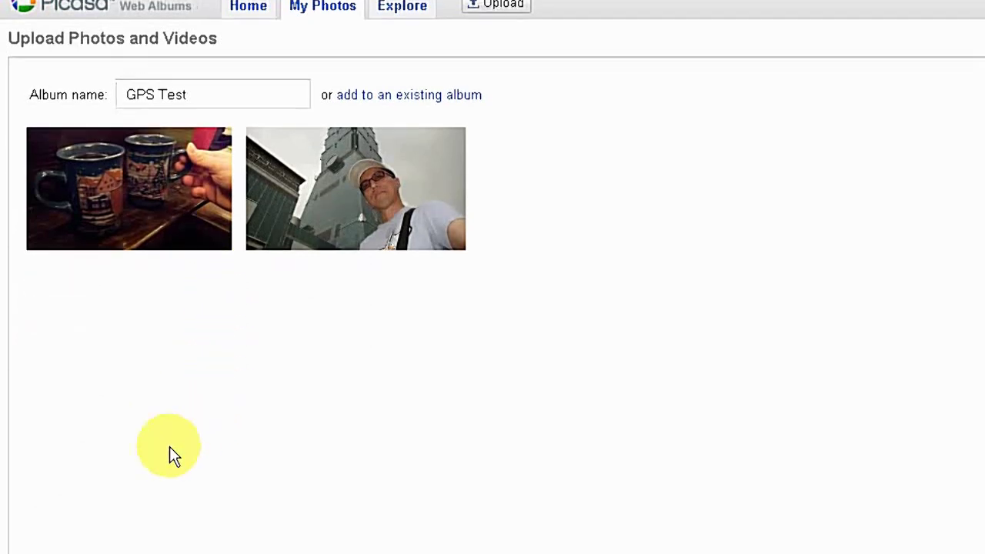
click(80, 435)
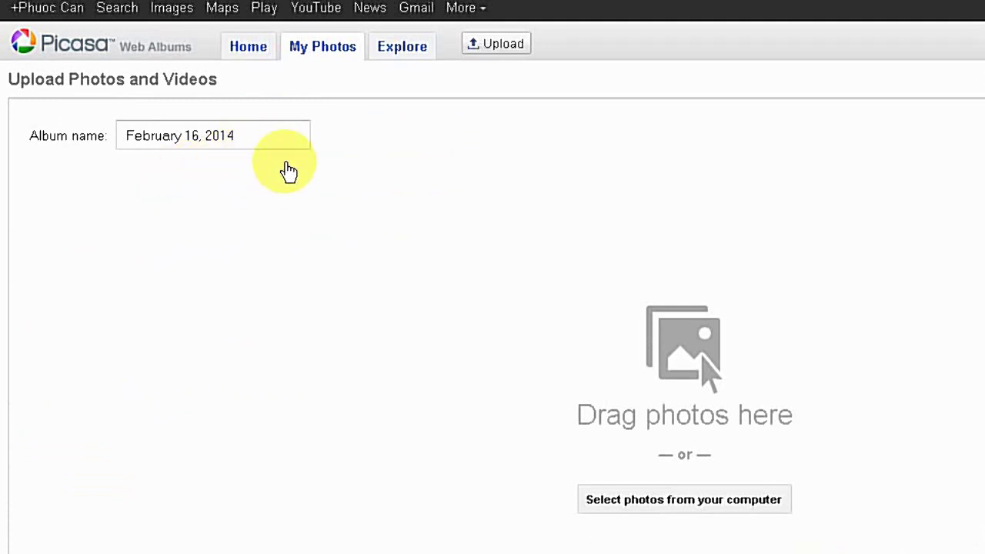
From Home, show all albums, open GPS Test and its album information editor
click(259, 160)
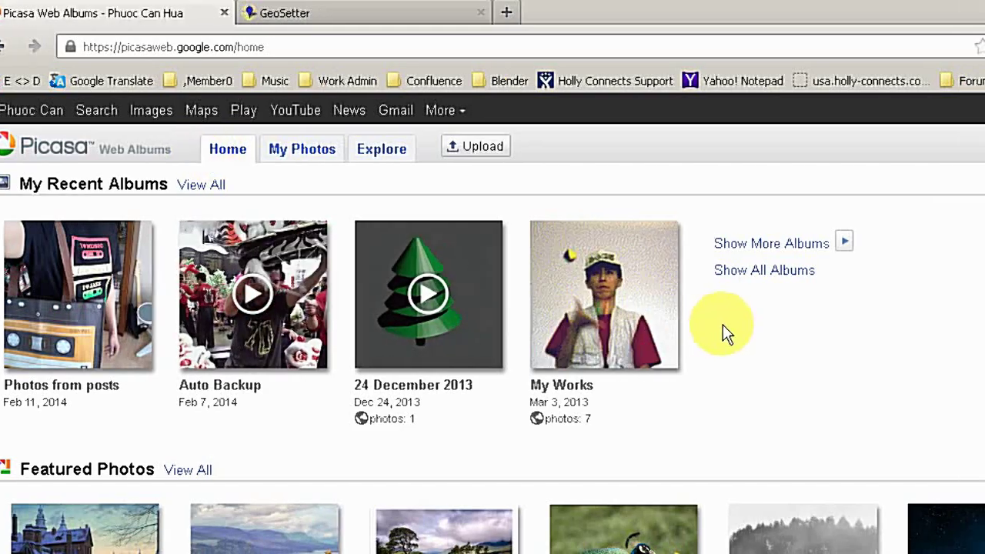
click(735, 276)
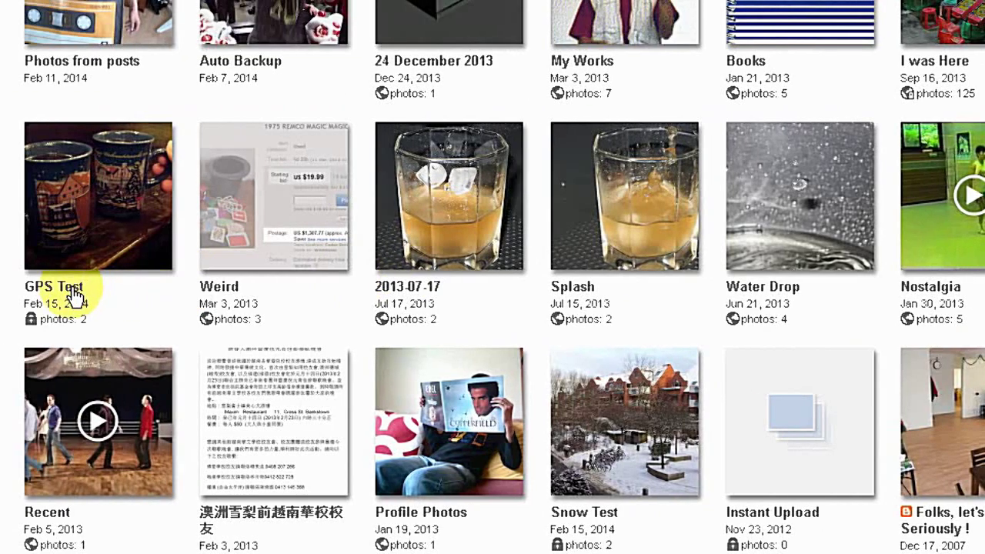
click(75, 295)
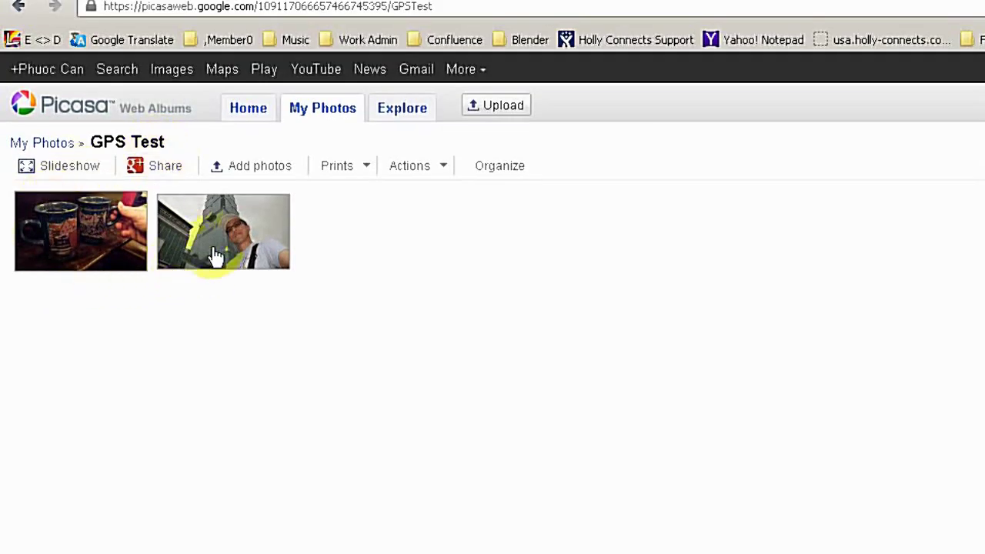
click(573, 247)
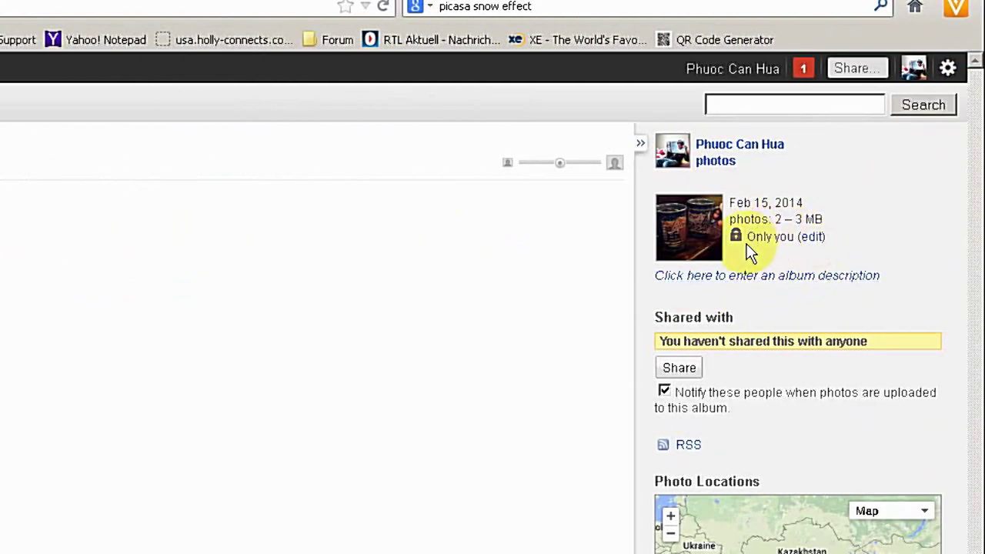
click(812, 239)
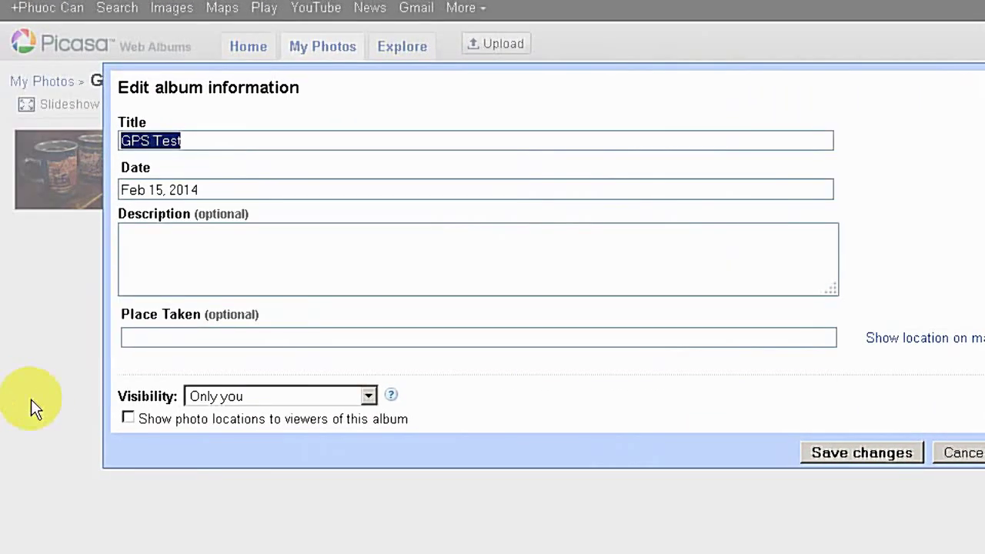
click(368, 395)
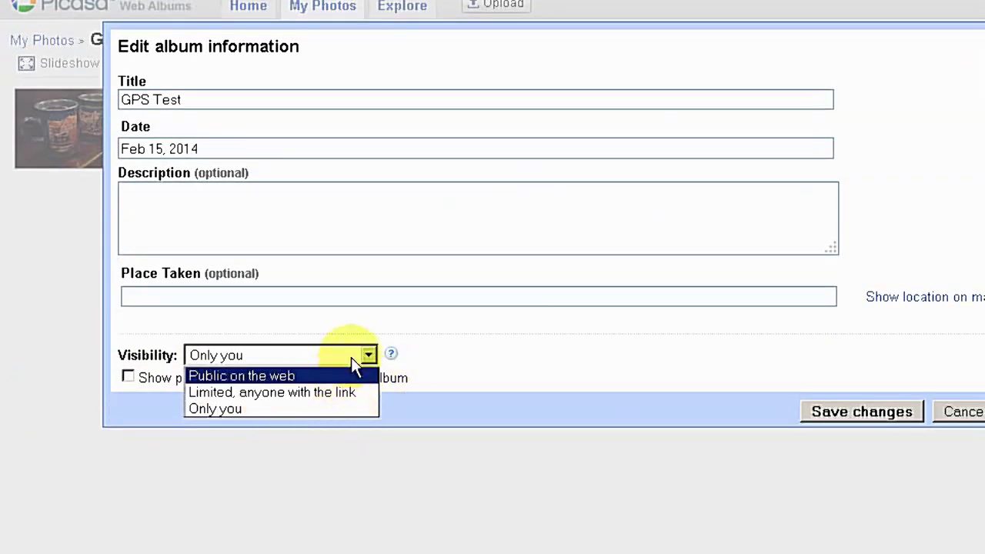
click(569, 357)
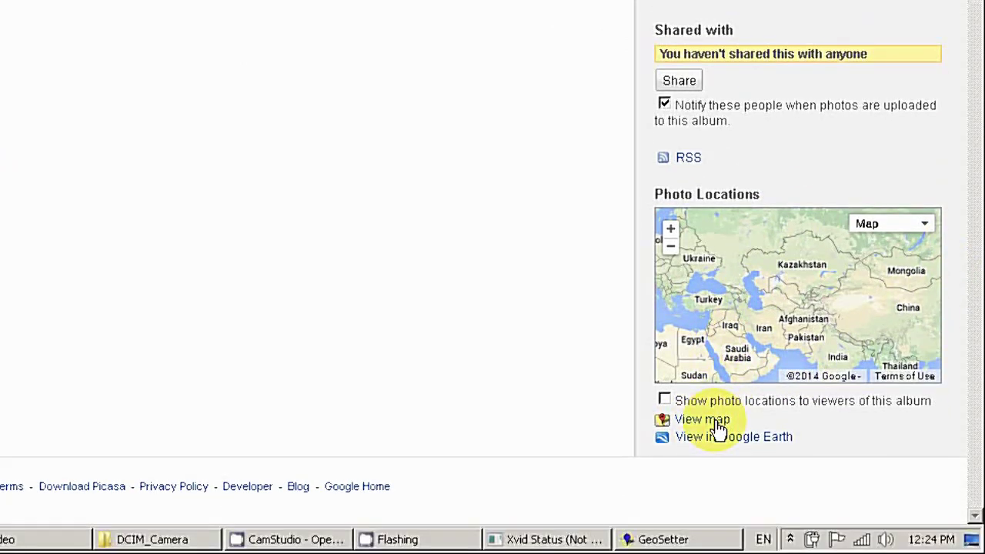
Open the album's photo map and view the photo placed in Germany
click(716, 425)
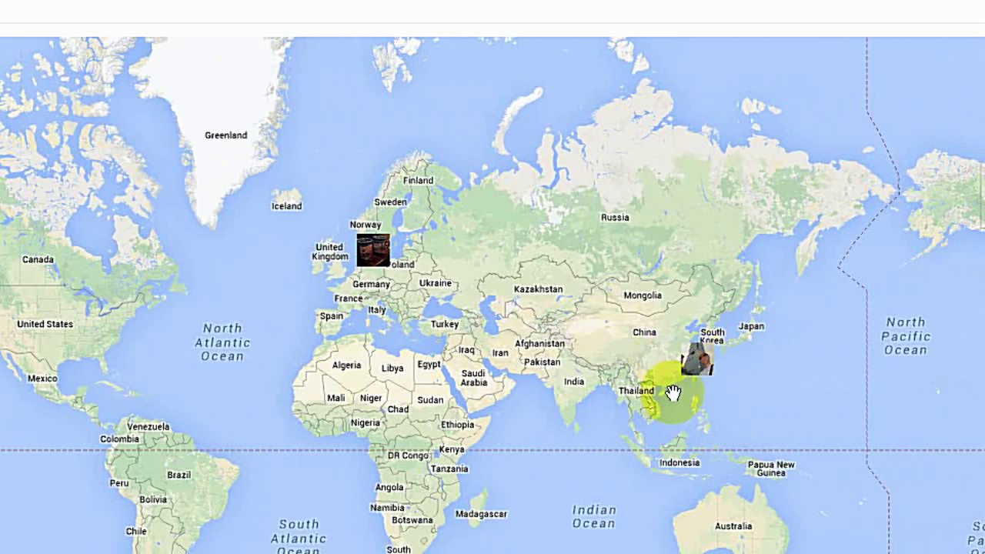
scroll(672, 392, up, 2)
scroll(672, 393, down, 1)
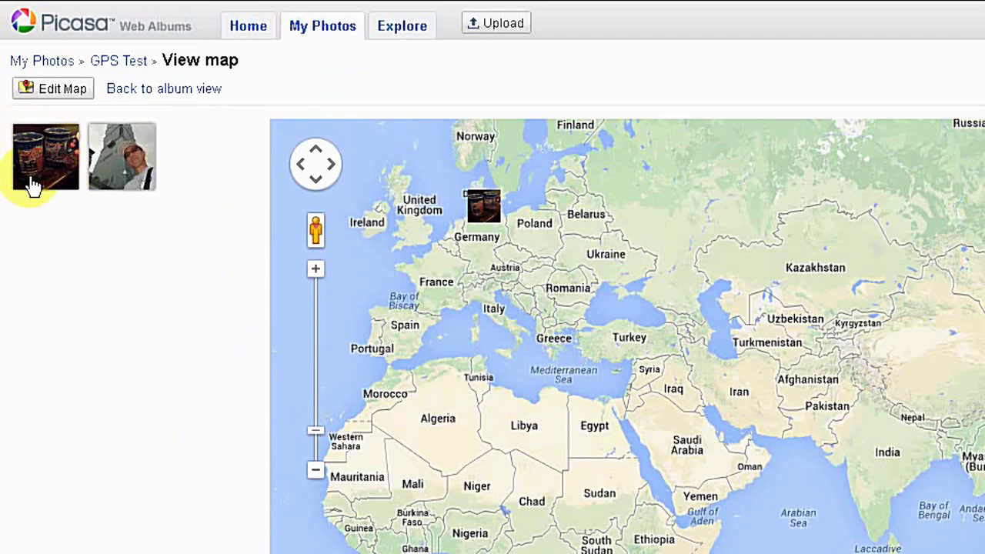
click(496, 231)
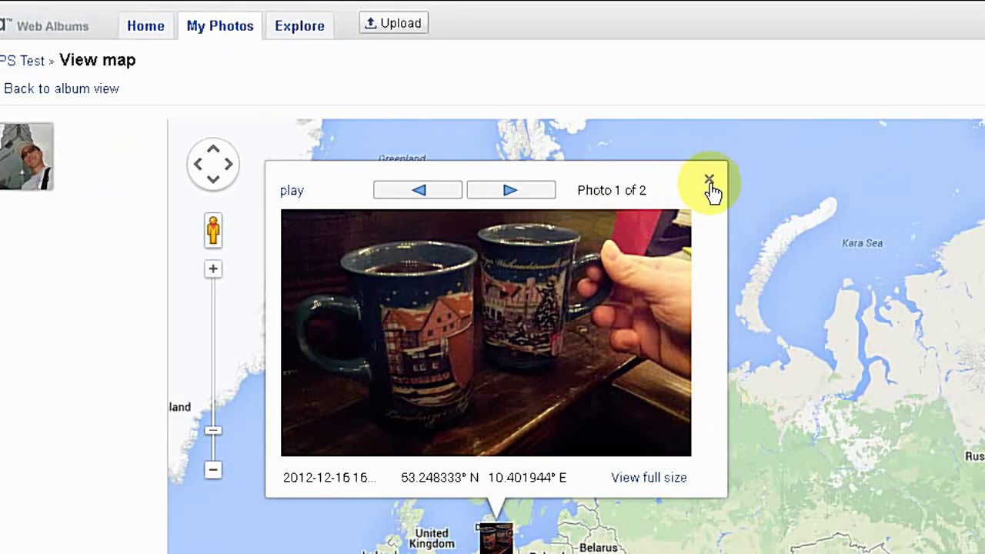
click(709, 185)
Pan the map toward Asia to find IMG_2337.JPG, then open the mug photo full size
drag(710, 187, 641, 272)
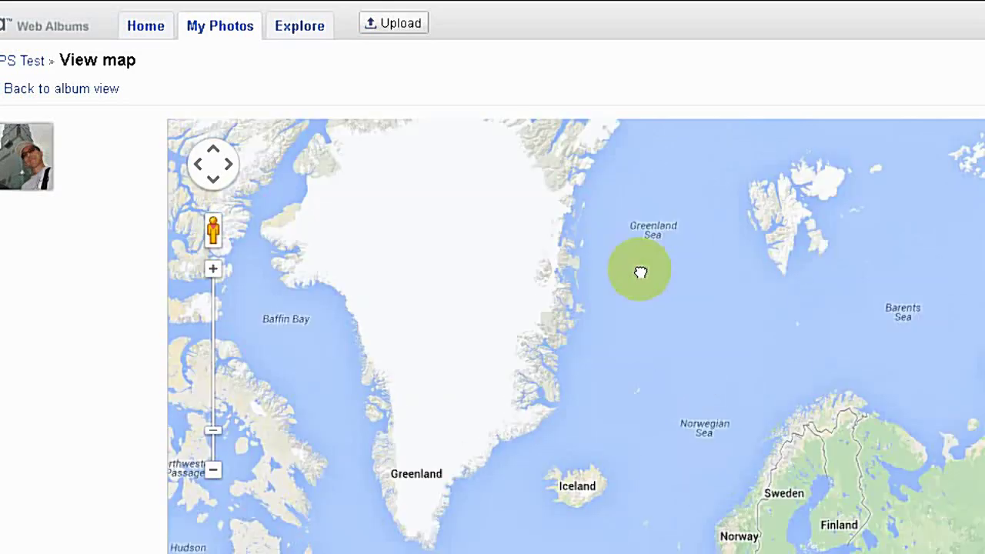
scroll(644, 288, down, 3)
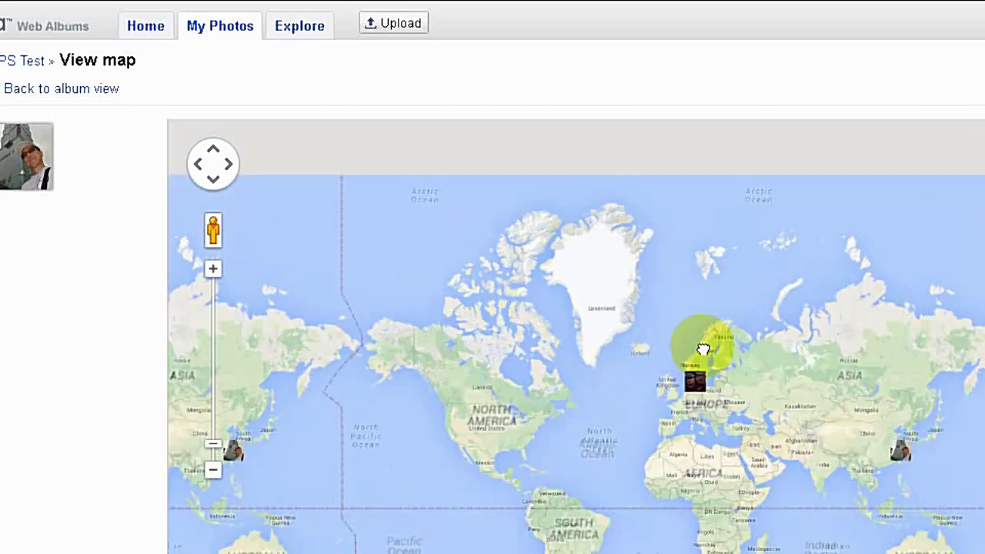
scroll(703, 348, up, 2)
drag(859, 427, 672, 240)
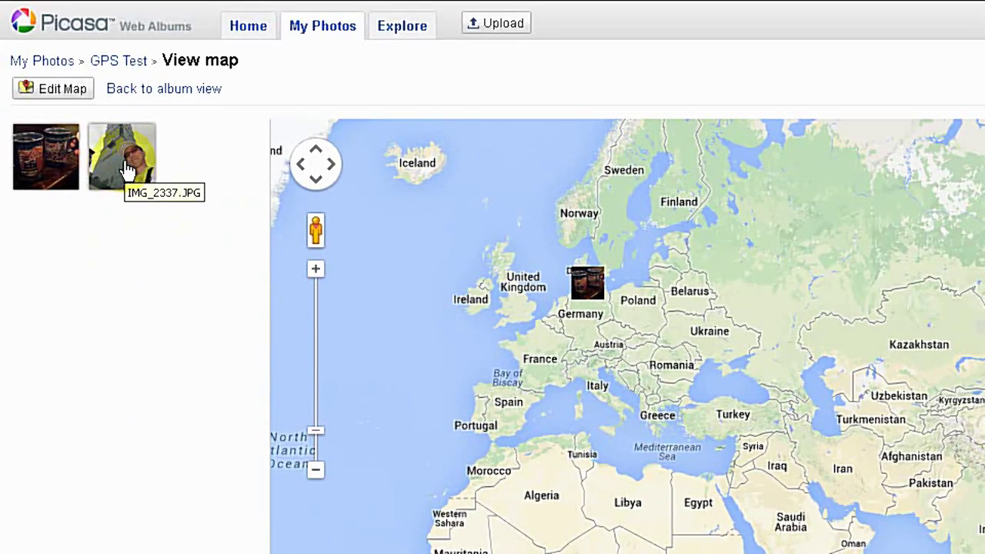
click(126, 169)
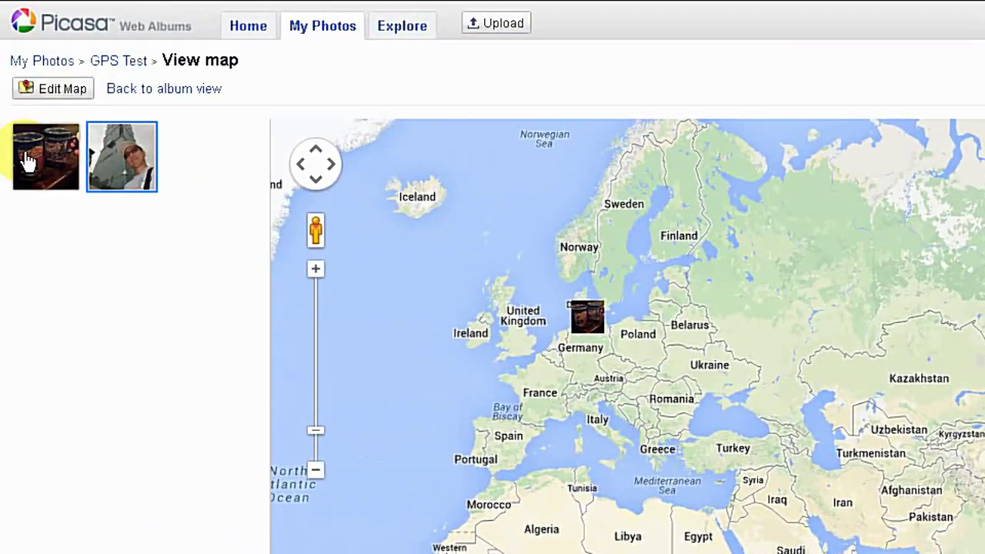
click(26, 154)
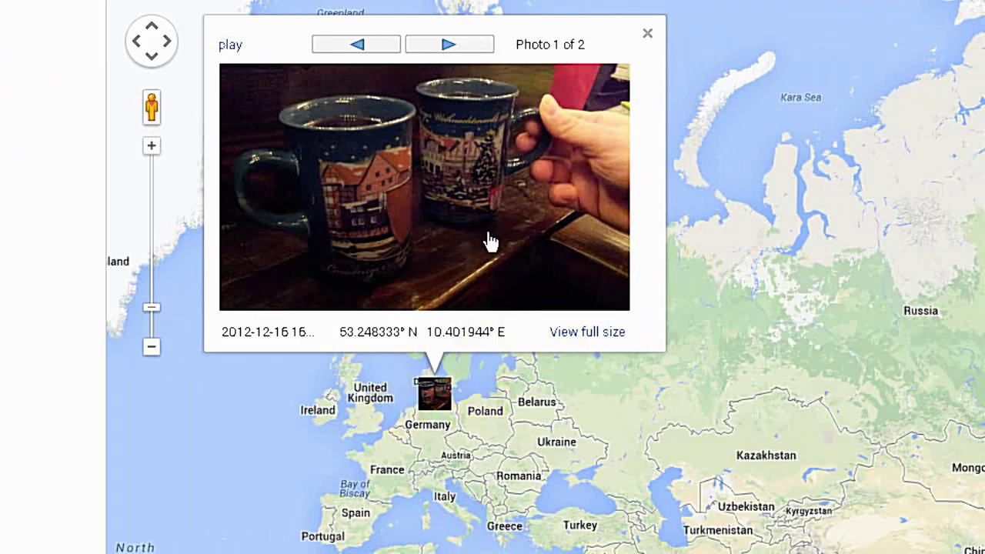
click(487, 232)
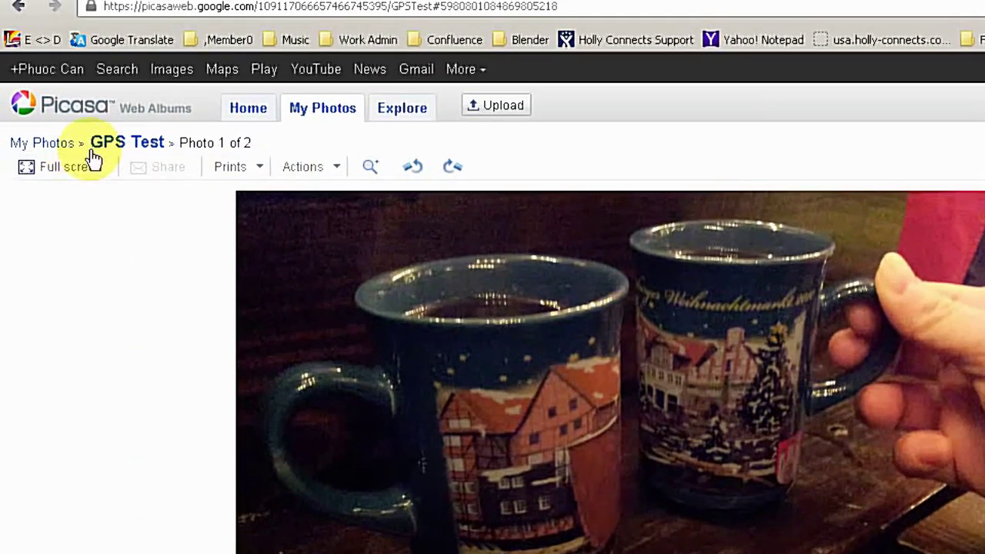
Return to the GPS Test album through its breadcrumb link
click(122, 154)
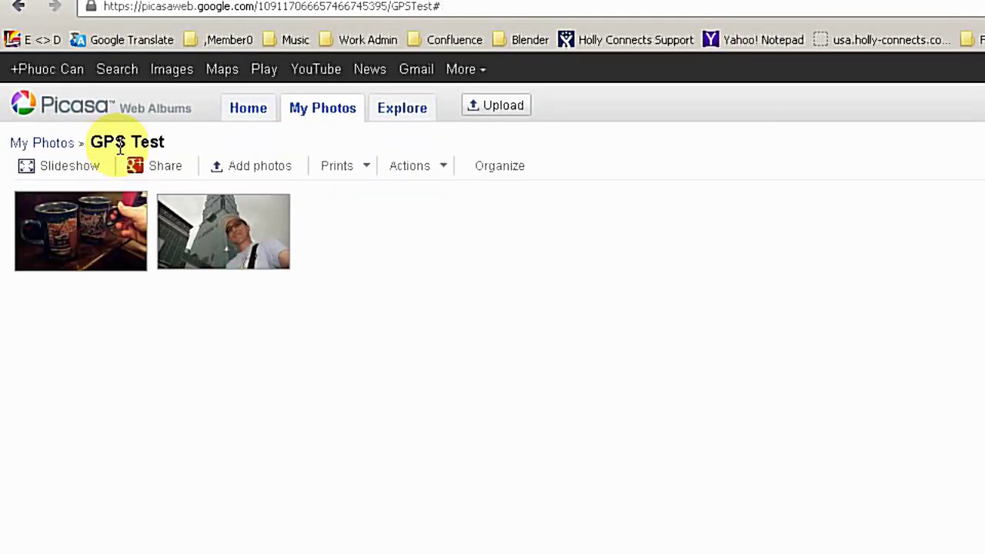